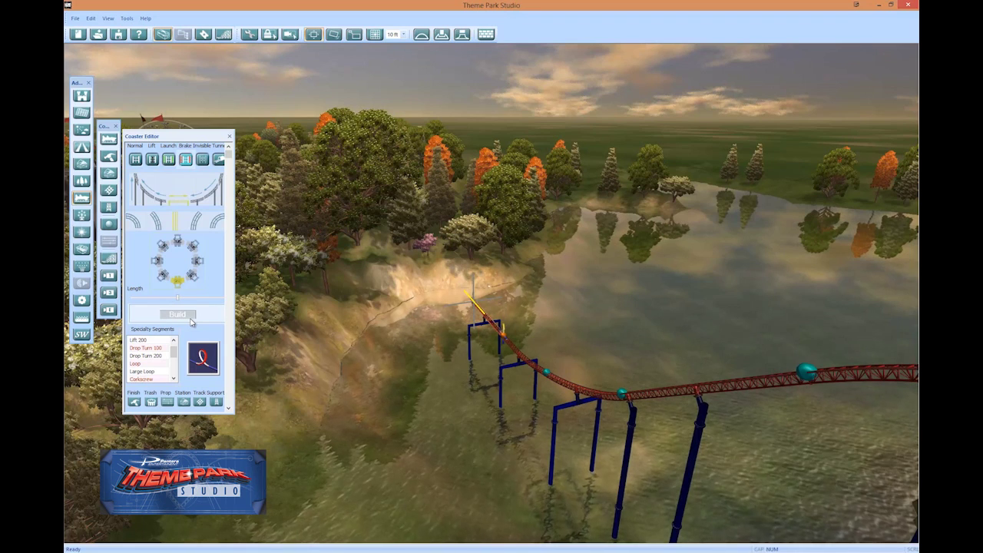
Step: Build a Boomerang specialty segment at the open end of the coaster track
left_click_drag(174, 352, 174, 365)
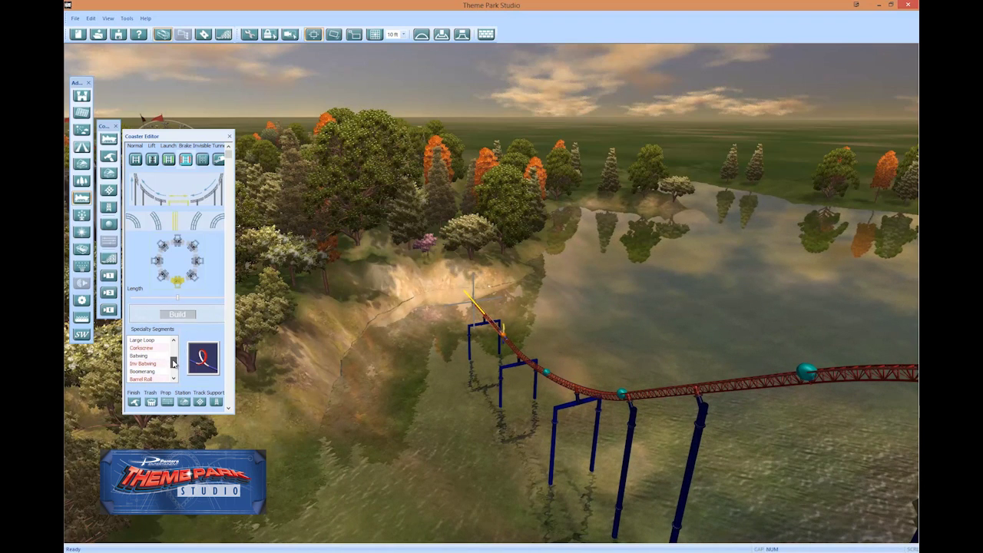
left_click(146, 372)
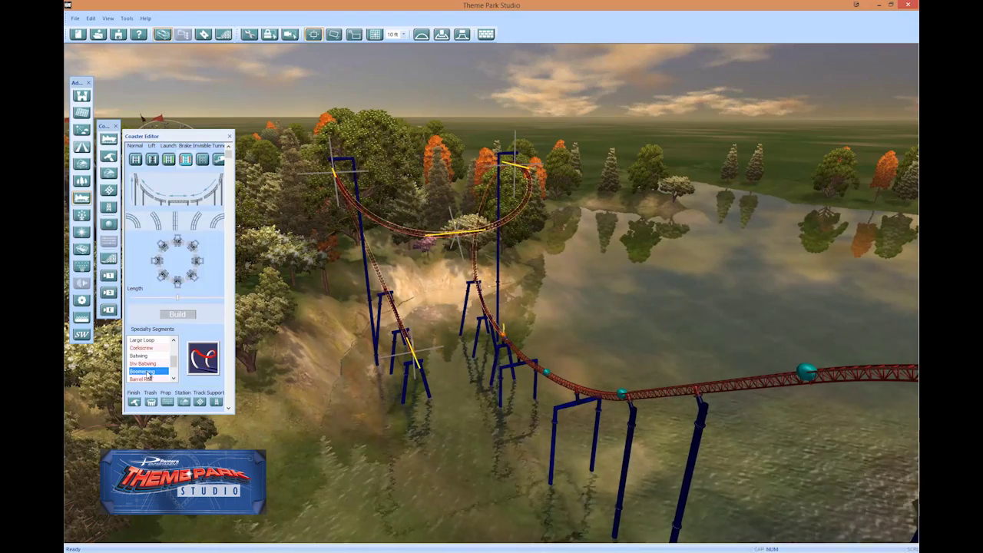
left_click(178, 315)
Step: Turn the straight track section at the exit of the boomerang into a brake section
key("a")
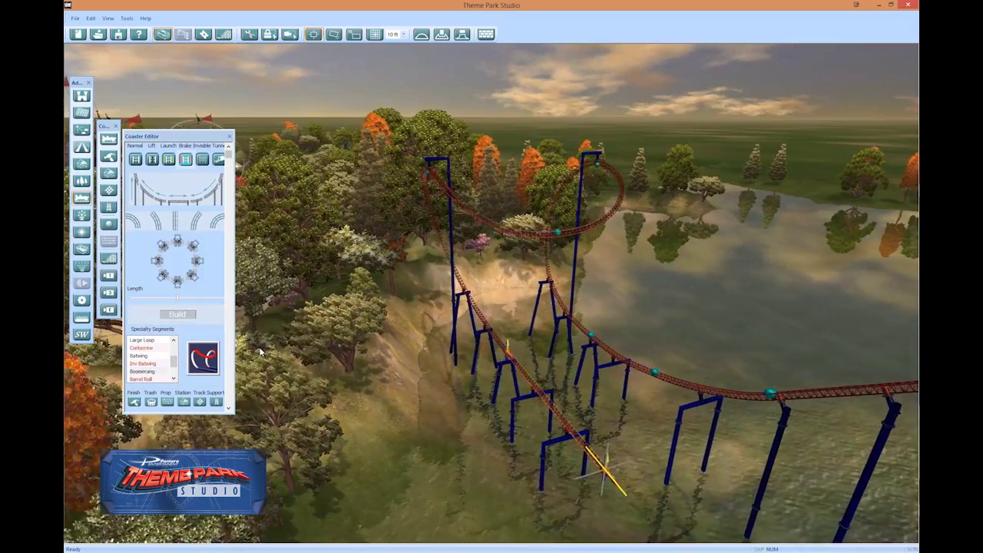
right_click_drag(244, 346, 260, 349)
key("a")
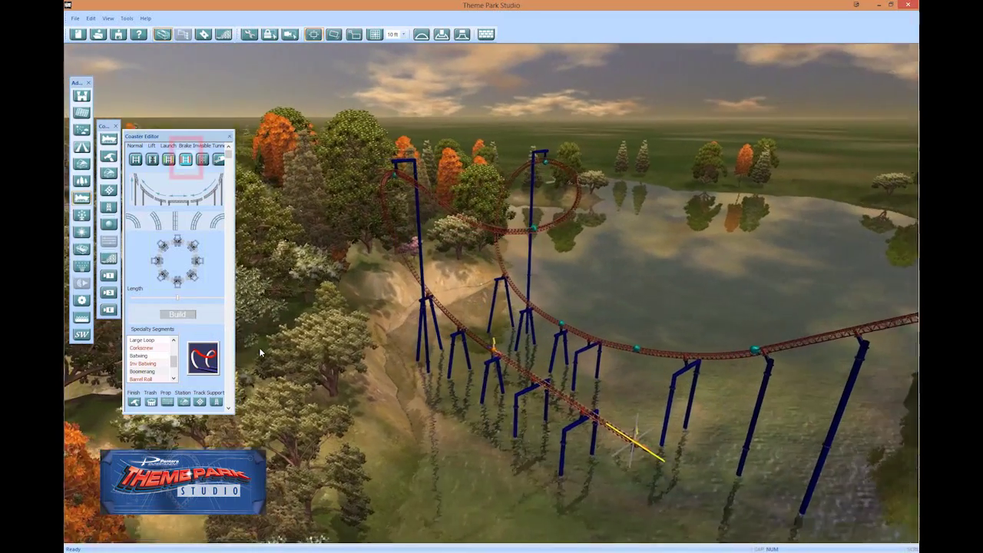
key("s")
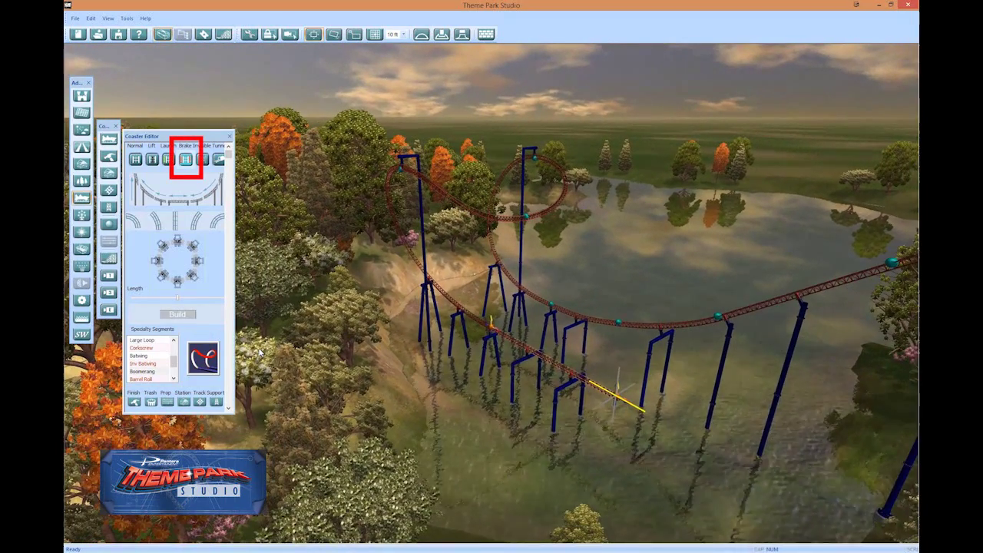
left_click(187, 161)
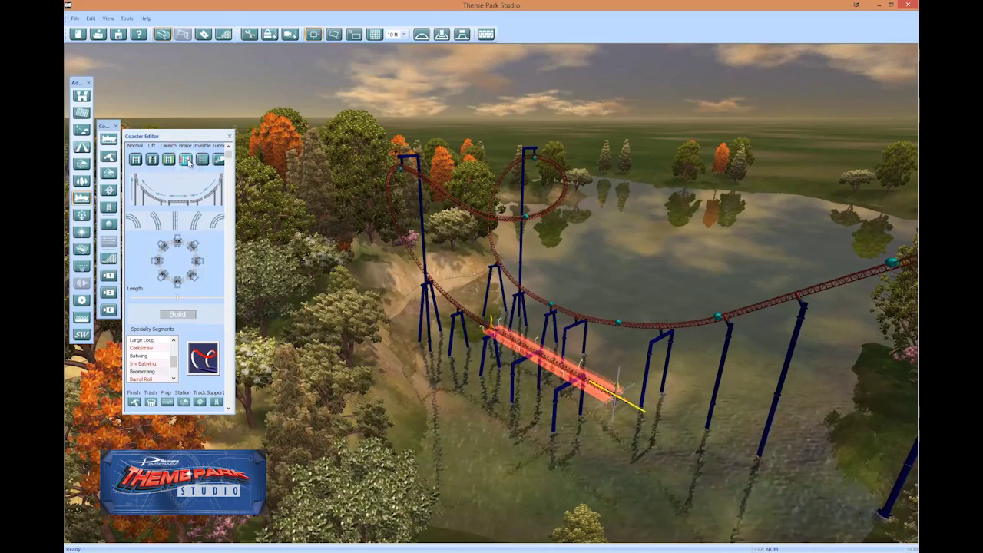
Step: Finish the coaster circuit by automatically joining the open track end to the station
key("d")
key("w")
scroll(508, 437, "up", 2)
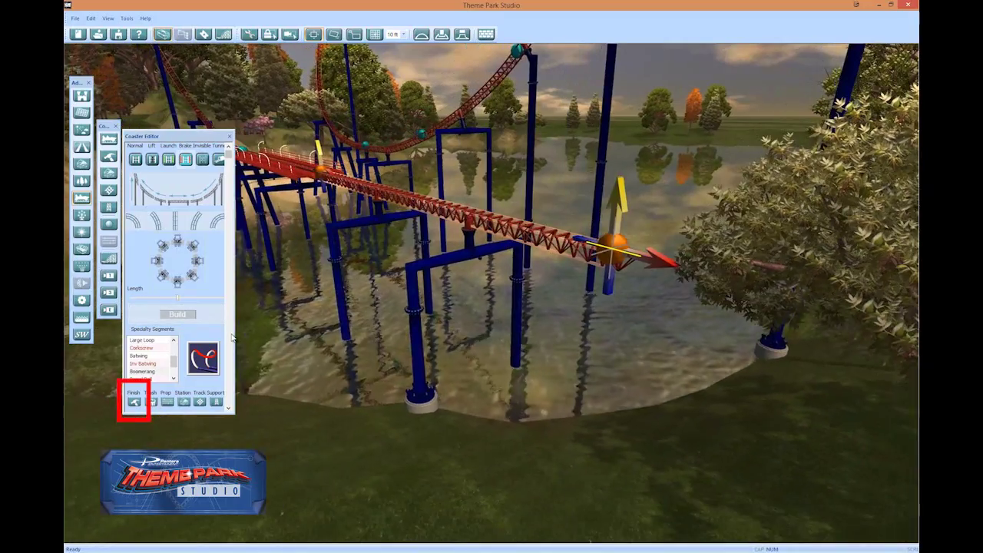
key("Right")
key("Right")
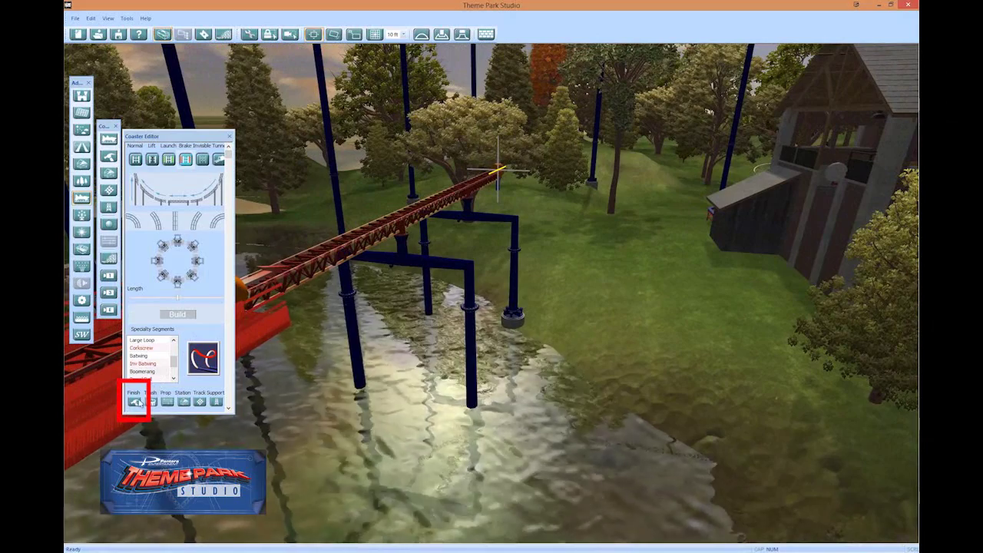
left_click(134, 402)
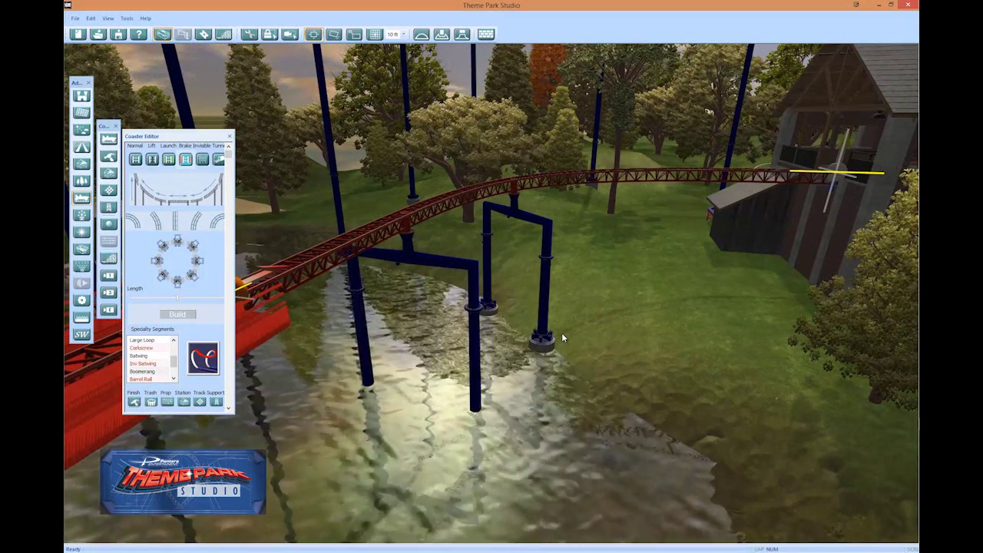
Step: Delete the second track node above the path and lower the third node to form a dip in front of the station roof
key("Right")
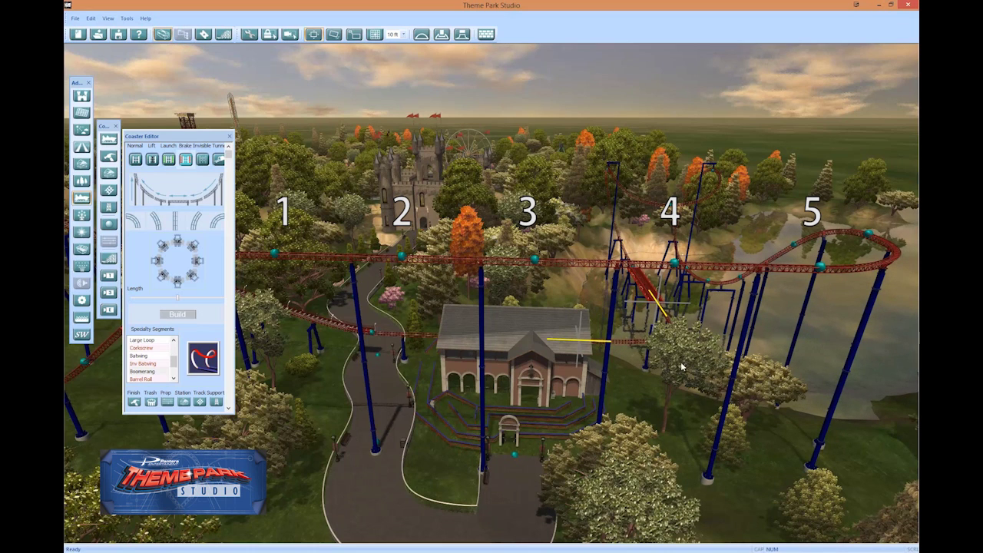
left_click(400, 258)
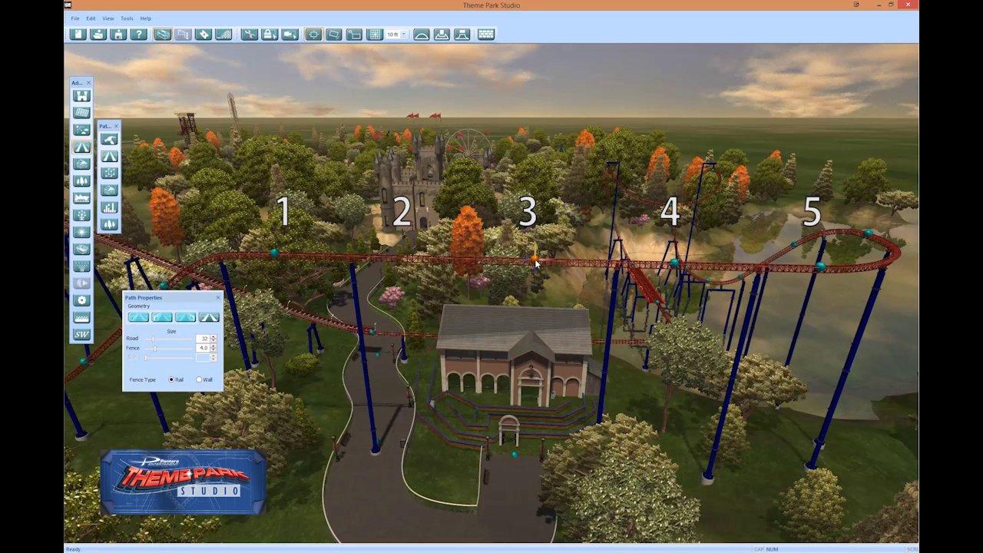
left_click_drag(535, 263, 531, 328)
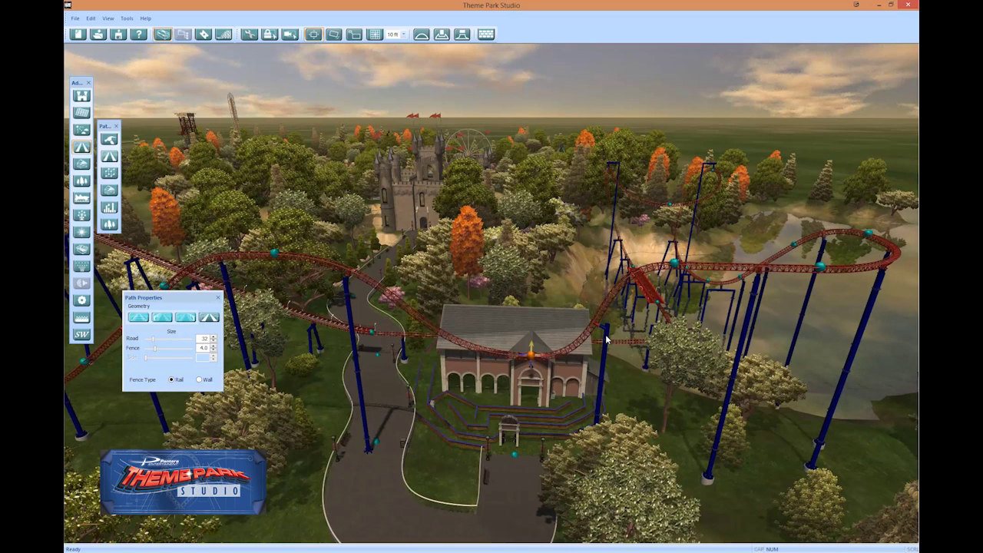
Step: Delete the fourth track node, between the dip and the lakeside curve, and select the fifth node
left_click(675, 264)
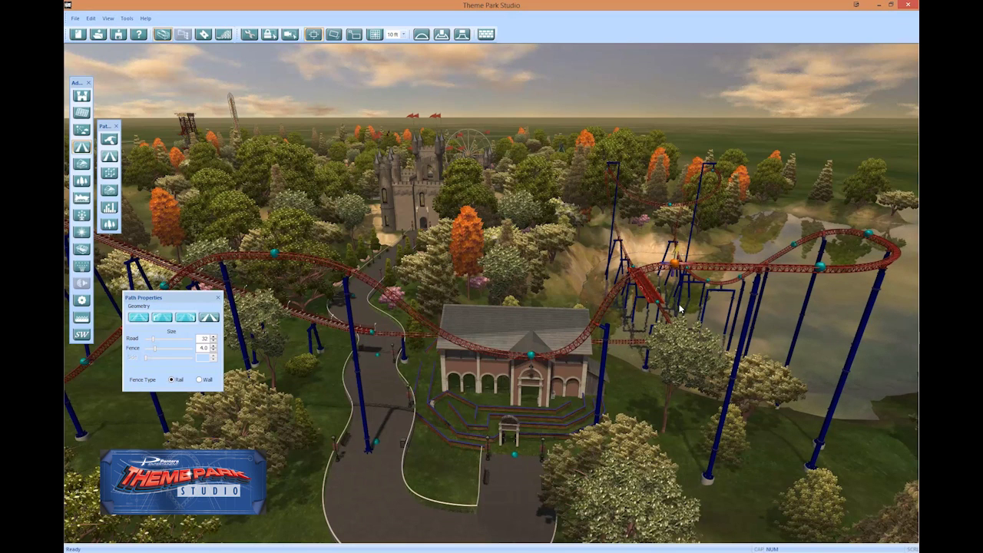
key("Delete")
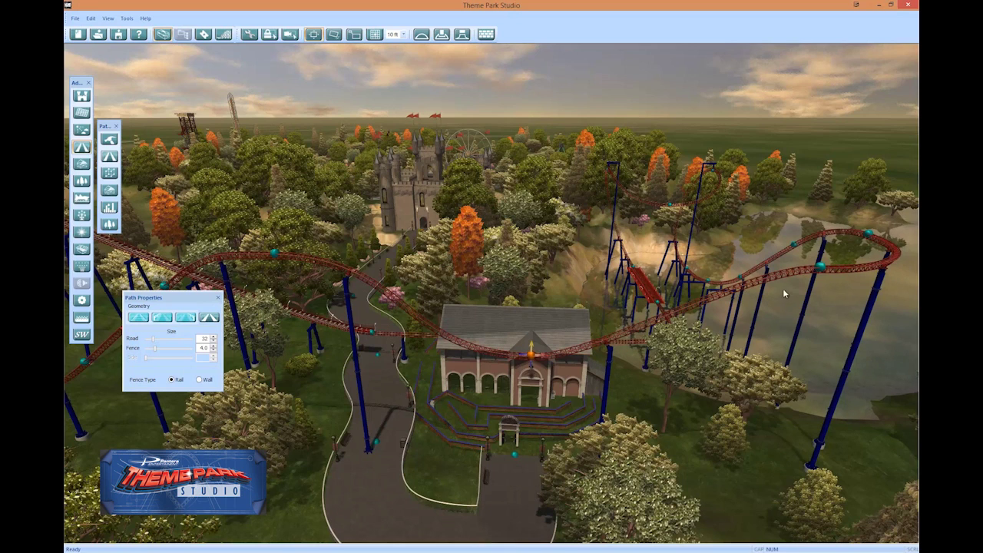
left_click(821, 267)
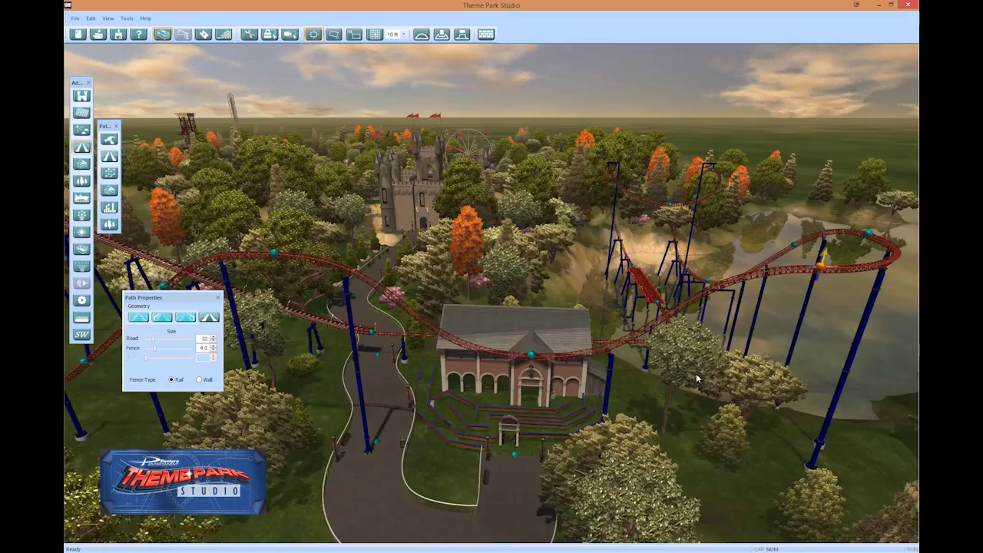
Step: Return to the coaster editor and switch to editing the track supports
key("Up")
key("Down")
key("Up")
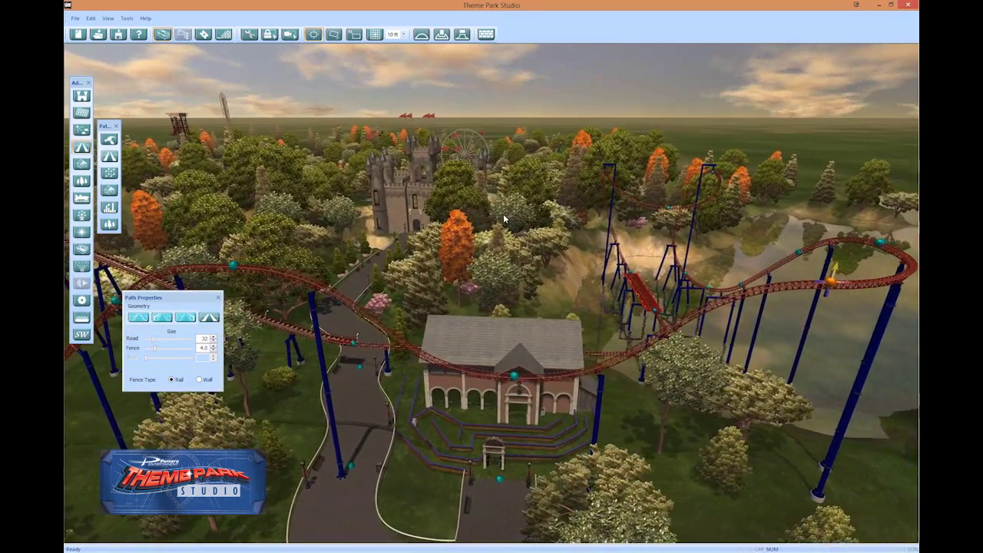
key("Page_Down")
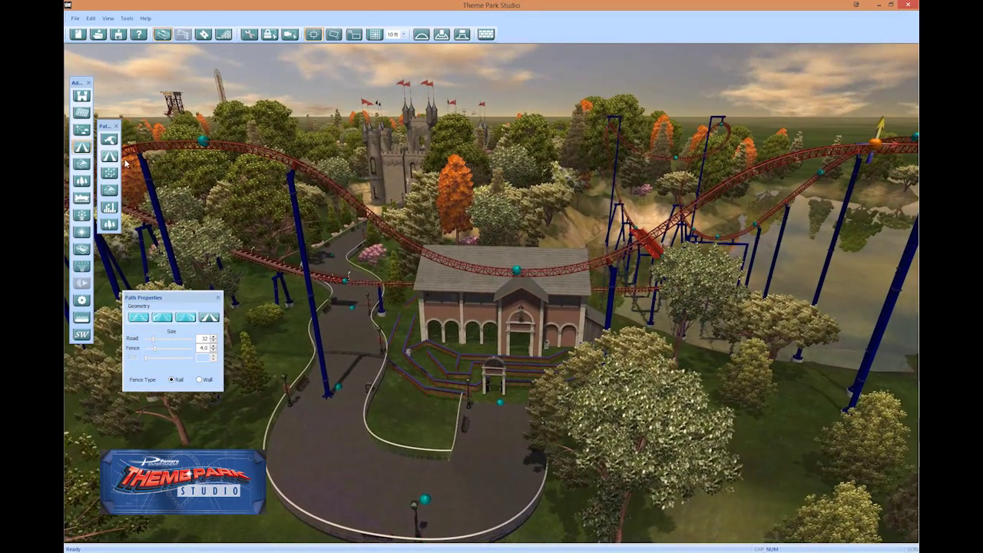
left_click(86, 197)
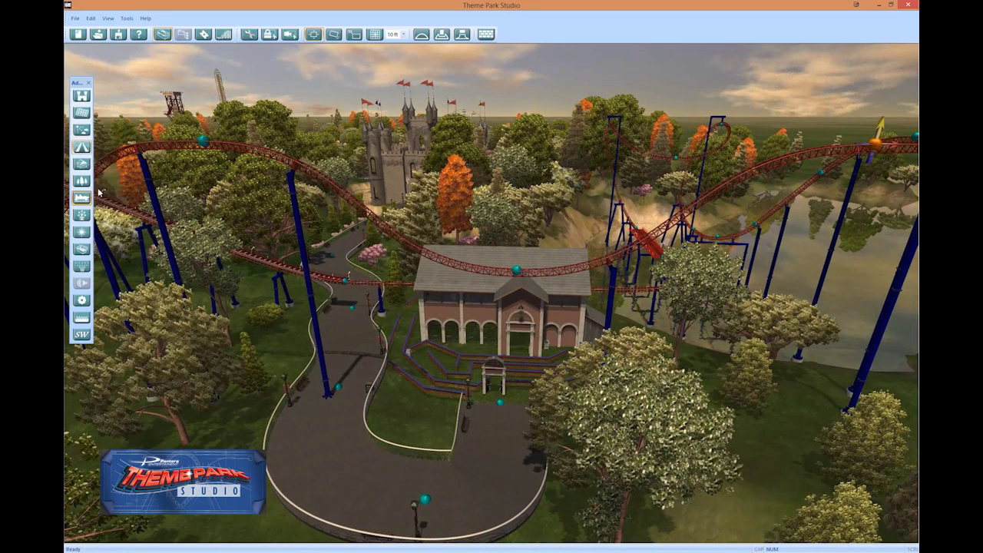
left_click(109, 139)
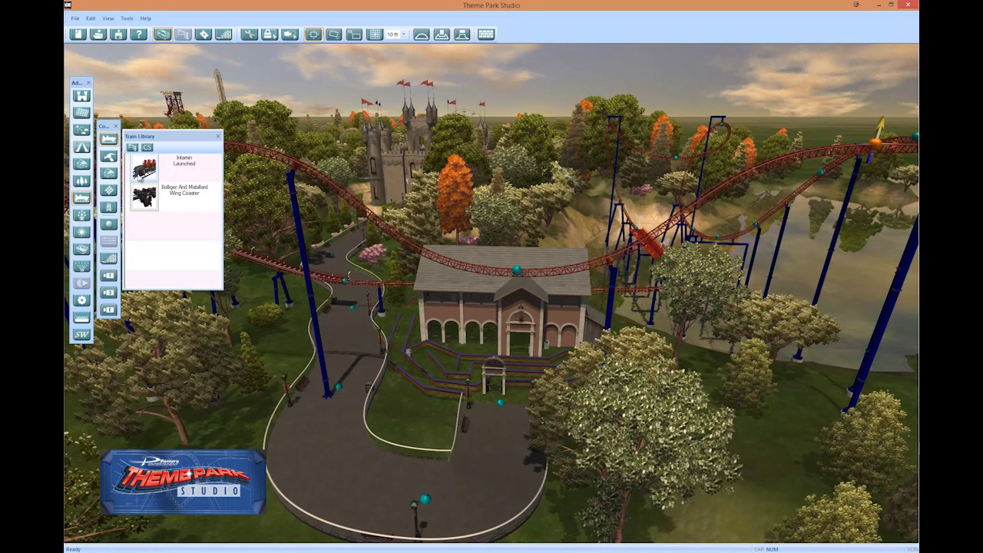
left_click(109, 156)
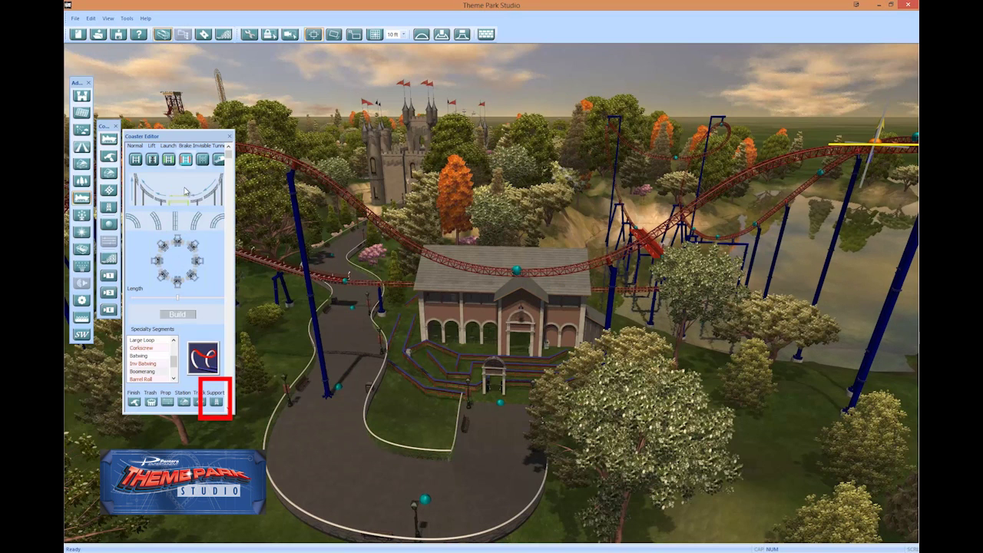
left_click(216, 403)
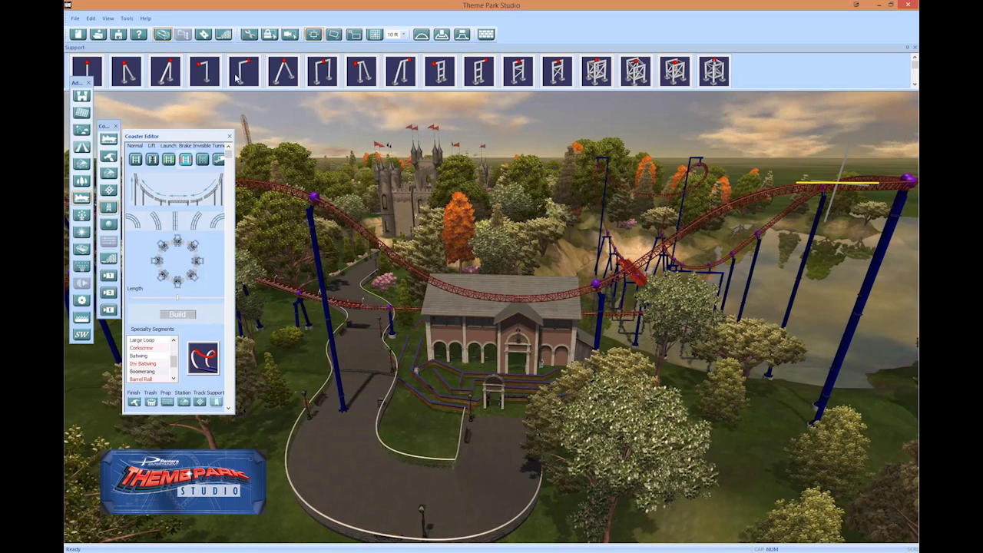
Step: Add an A-frame support to the descending track beside the station, at 75 percent of its segment
left_click(281, 75)
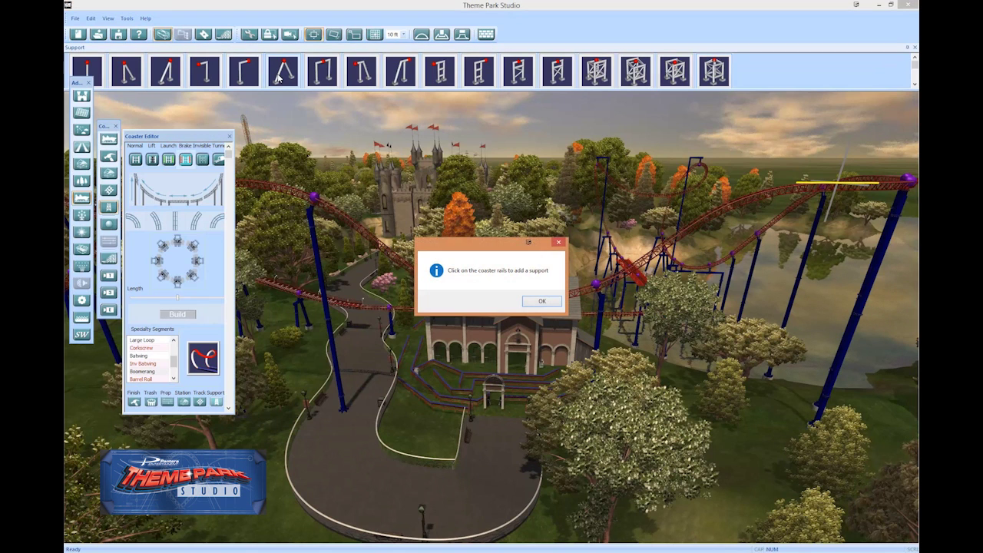
left_click(542, 301)
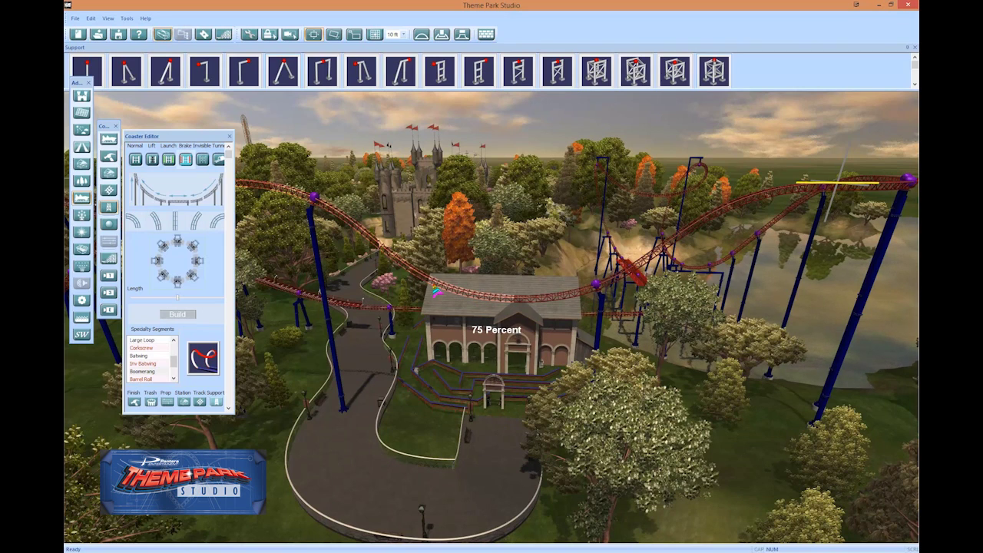
left_click(436, 291)
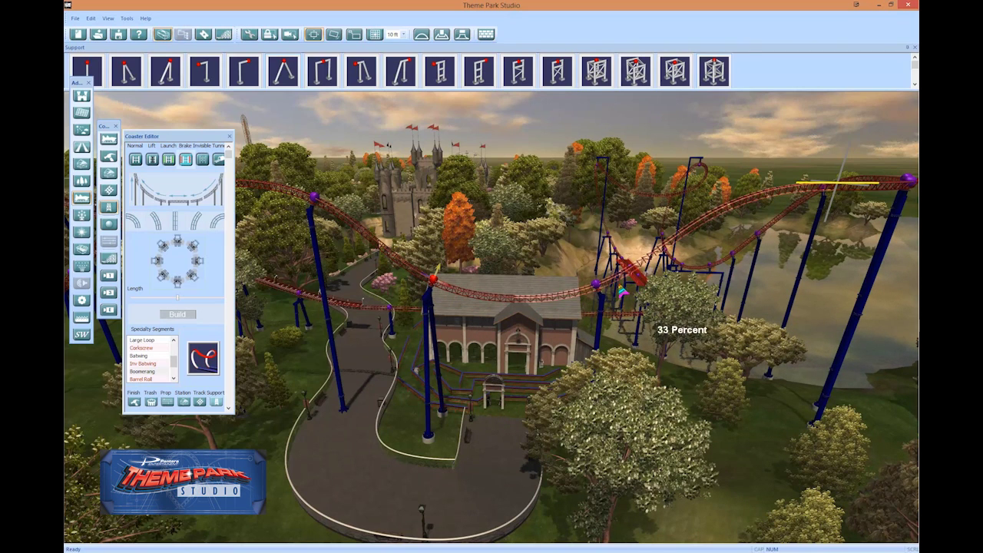
Step: Add another A-frame support where the track climbs from the dip towards the lakeside curve, and leave support editing
key("Right")
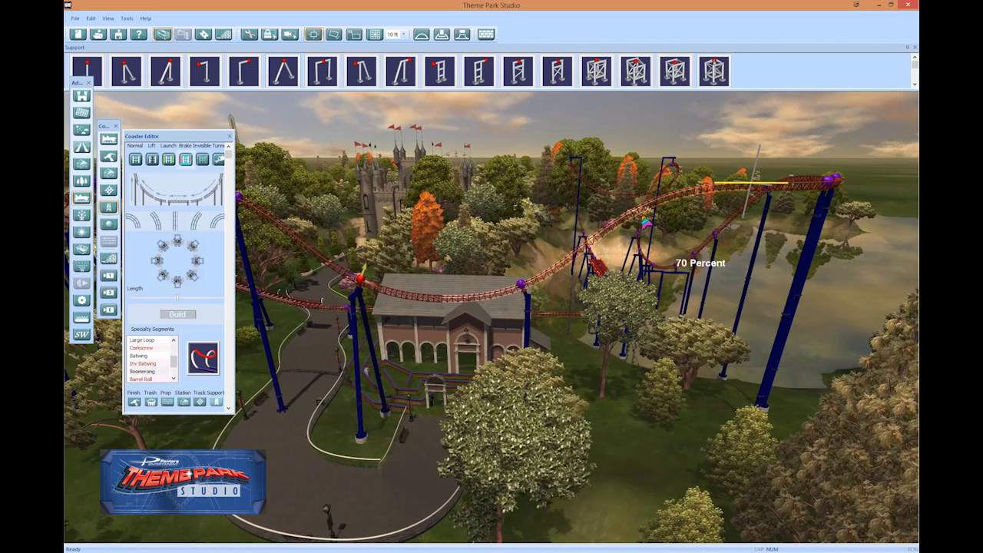
left_click(665, 212)
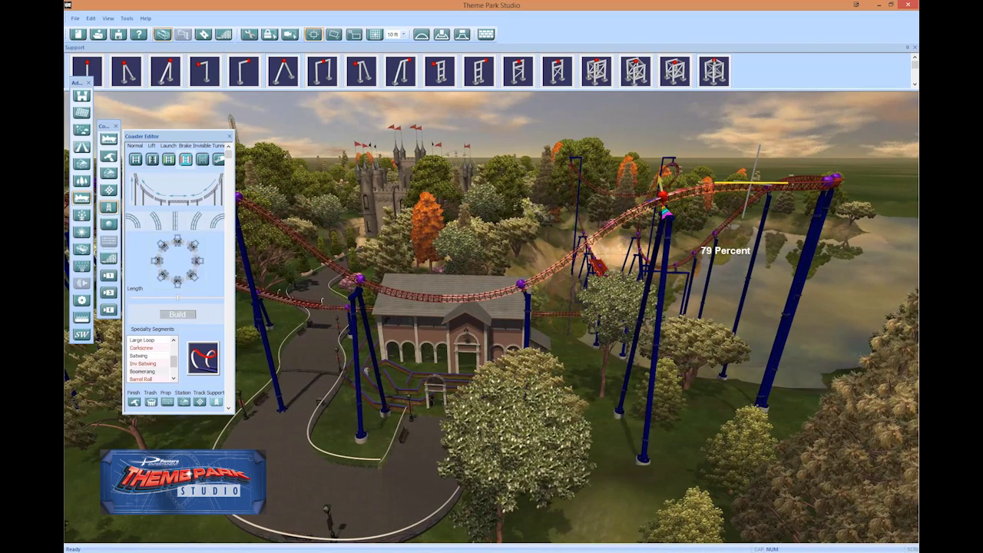
key("Left")
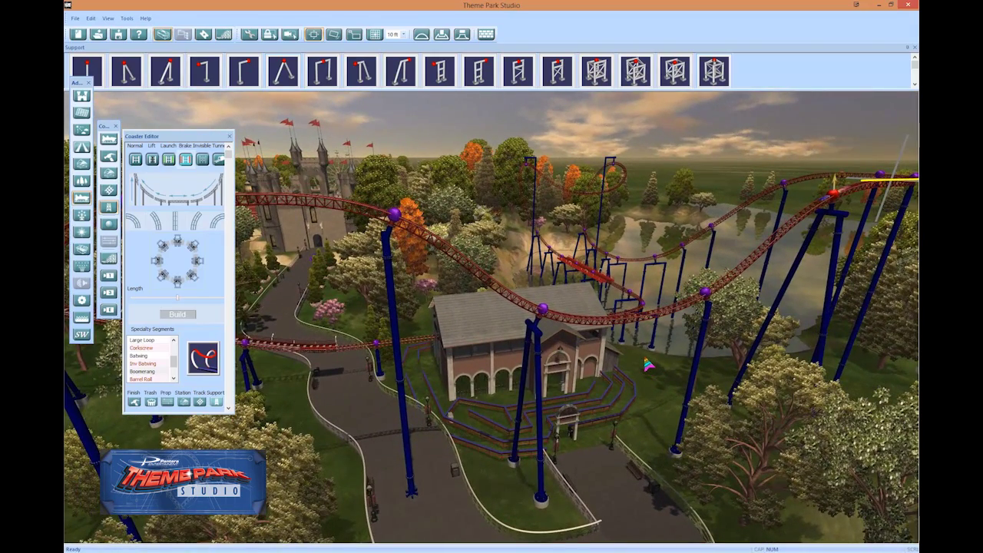
key("Escape")
Step: Run the coaster simulation and watch the train through each of the three coaster cameras
mouse_move(547, 304)
right_mouse_down()
mouse_move(617, 342)
mouse_move(523, 292)
right_mouse_up()
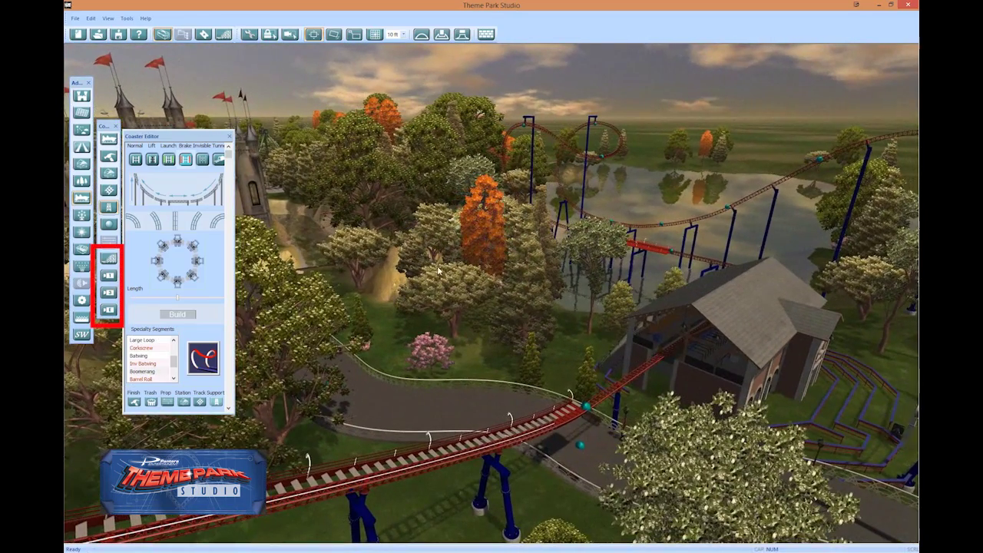
left_click(109, 259)
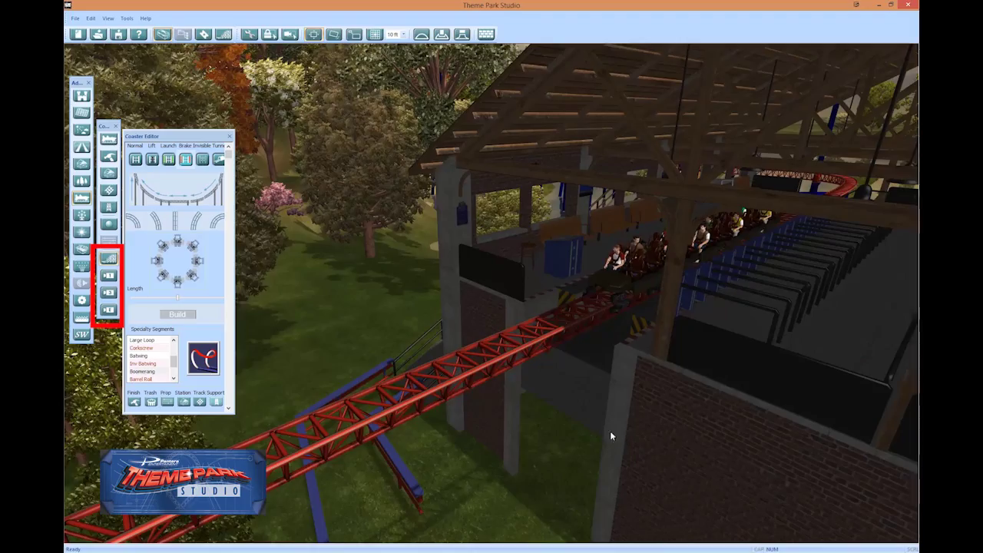
left_click(109, 275)
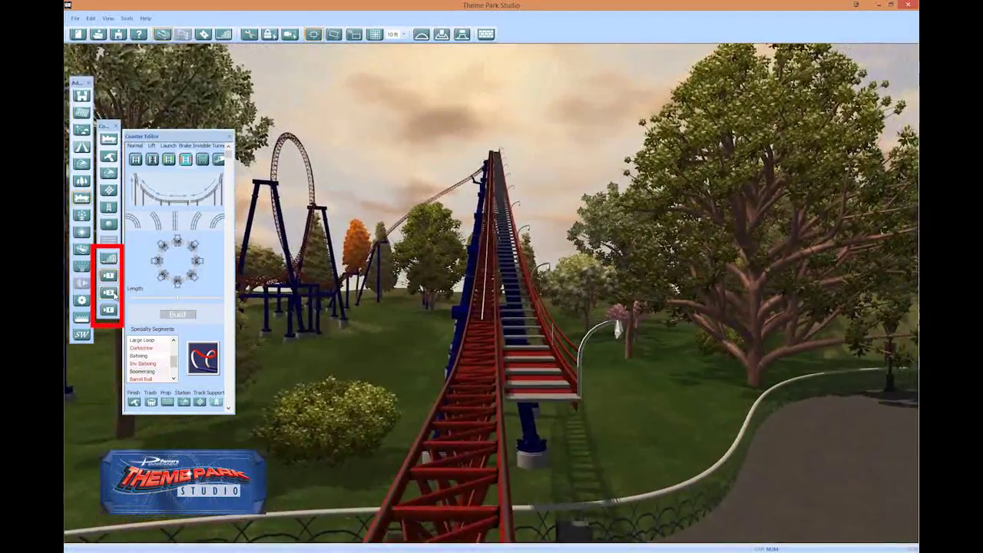
left_click(113, 294)
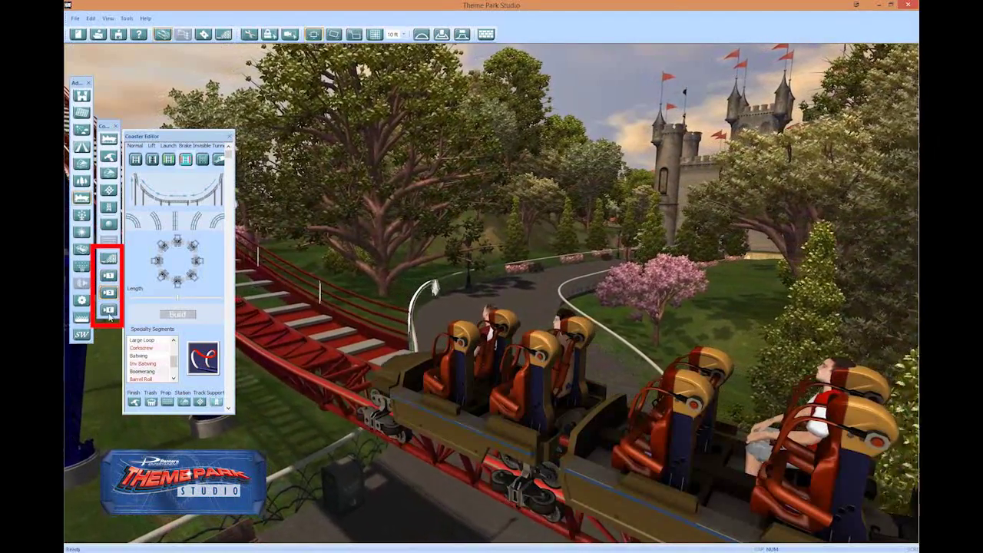
left_click(108, 310)
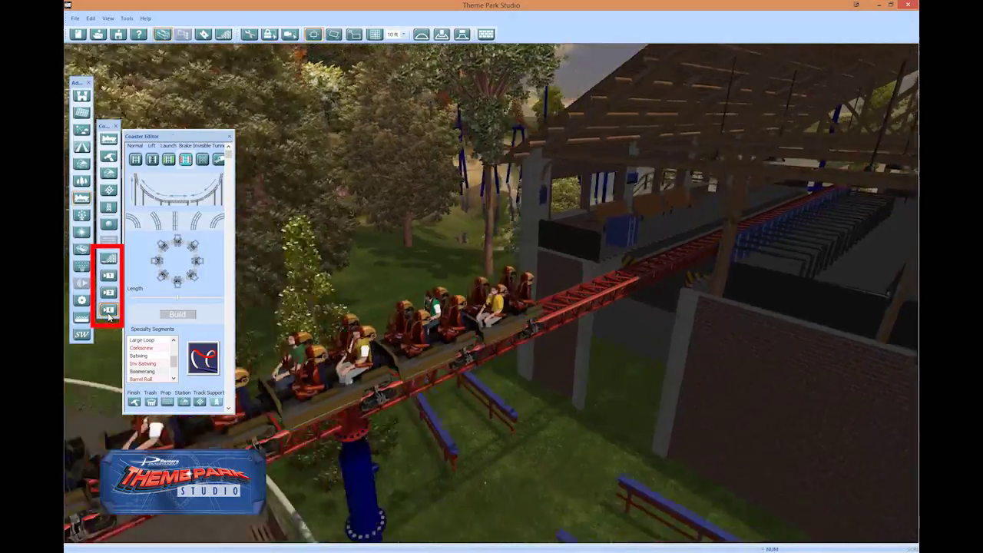